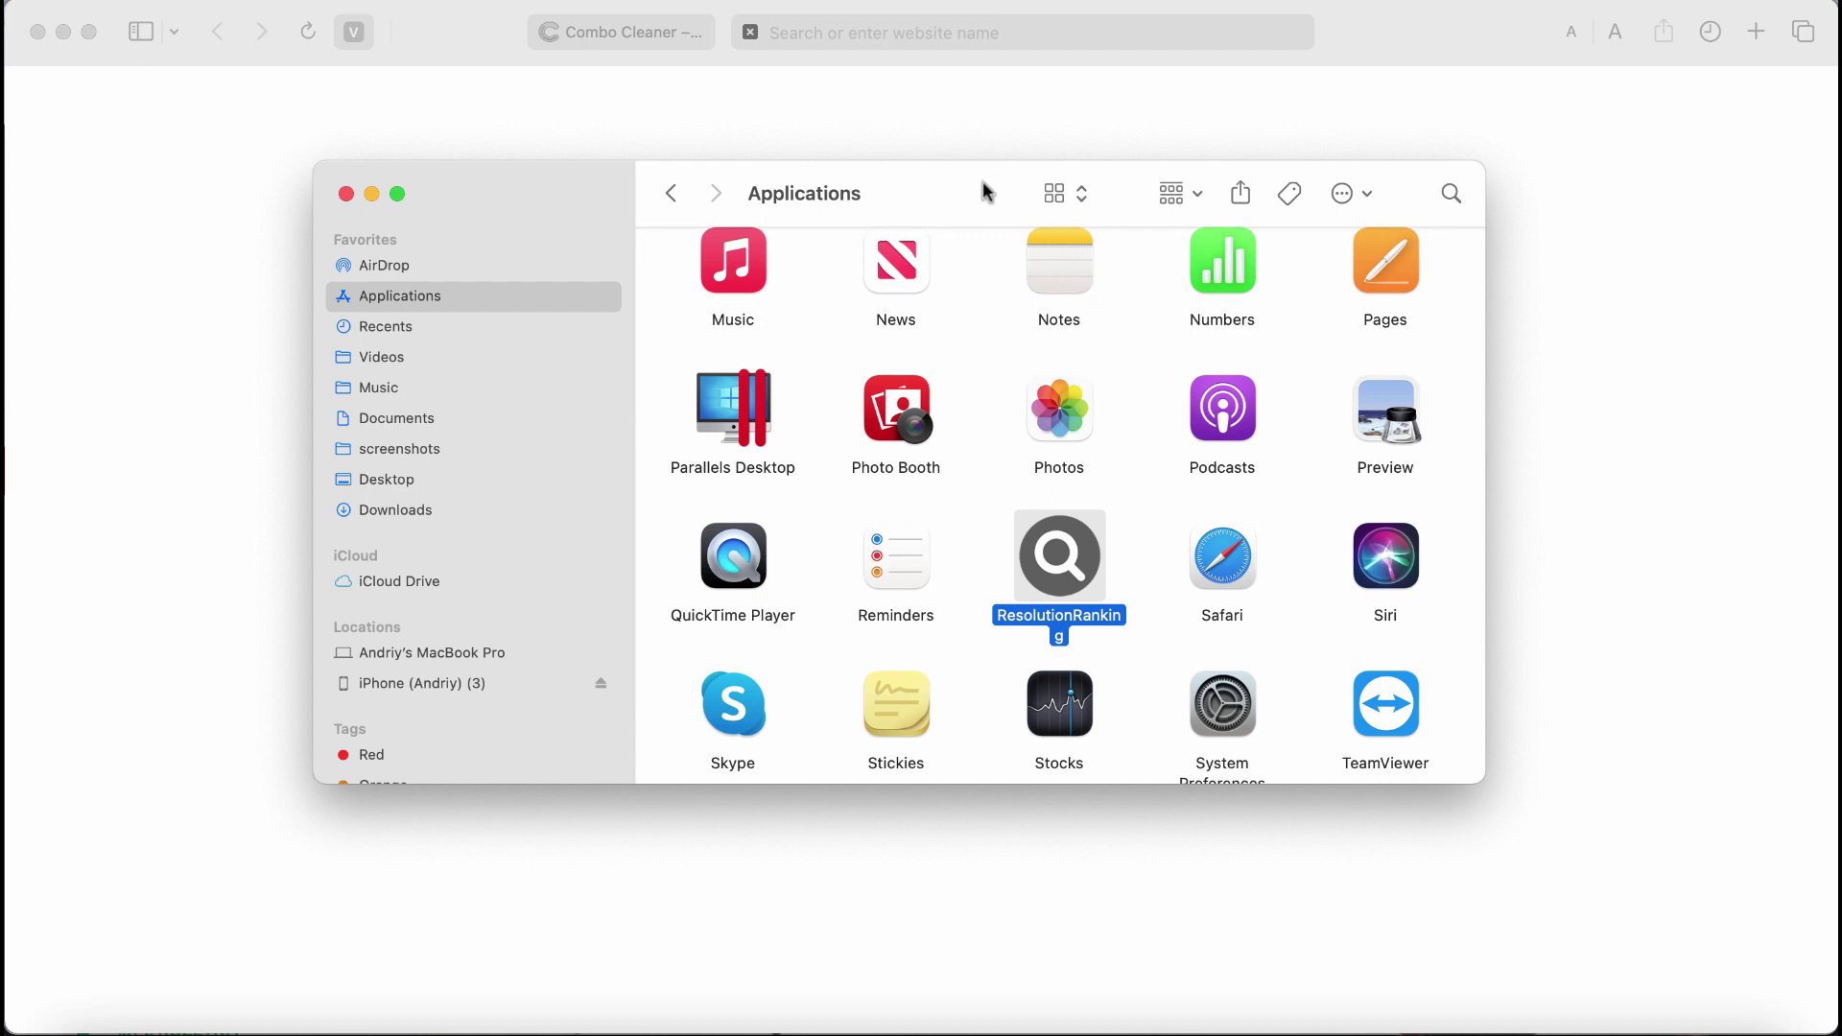
Reposition the Finder window and bring up the ResolutionRanking app's context menu to move it to Trash.
{"action": "left_click_drag", "start_coordinate": [983, 192], "coordinate": [976, 216]}
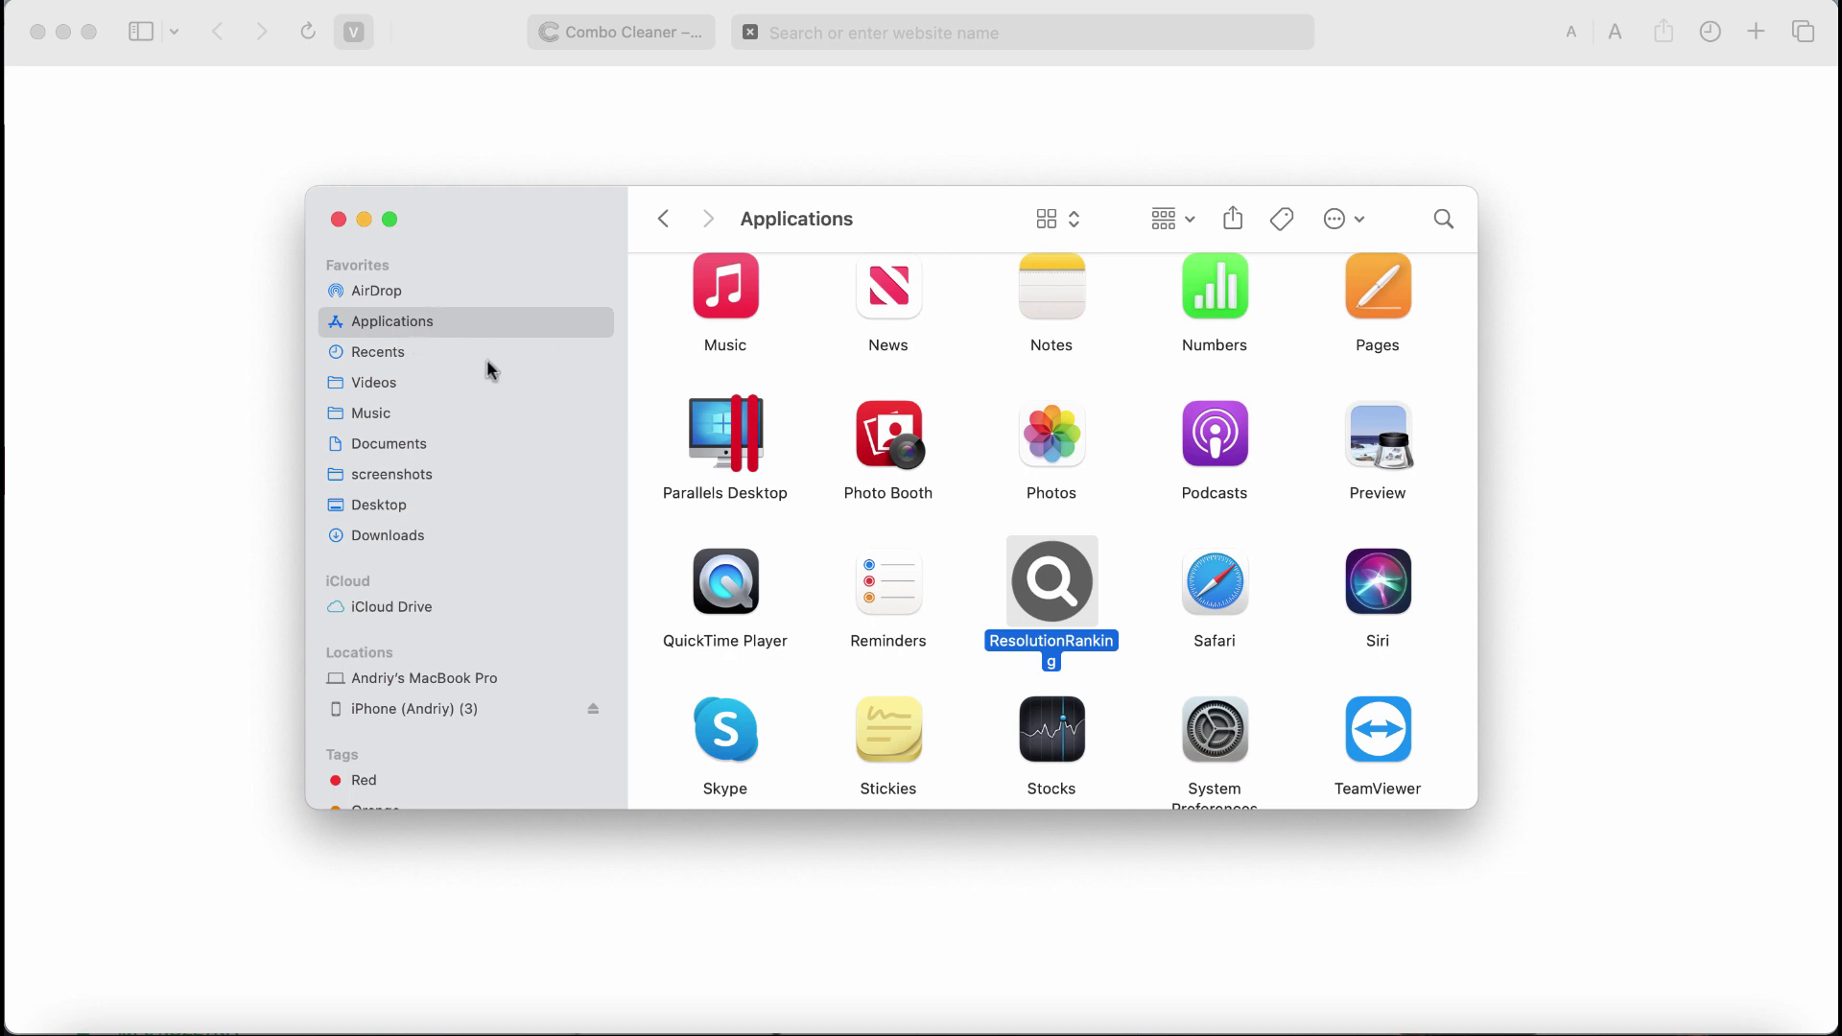
{"action": "right_click", "coordinate": [1026, 604]}
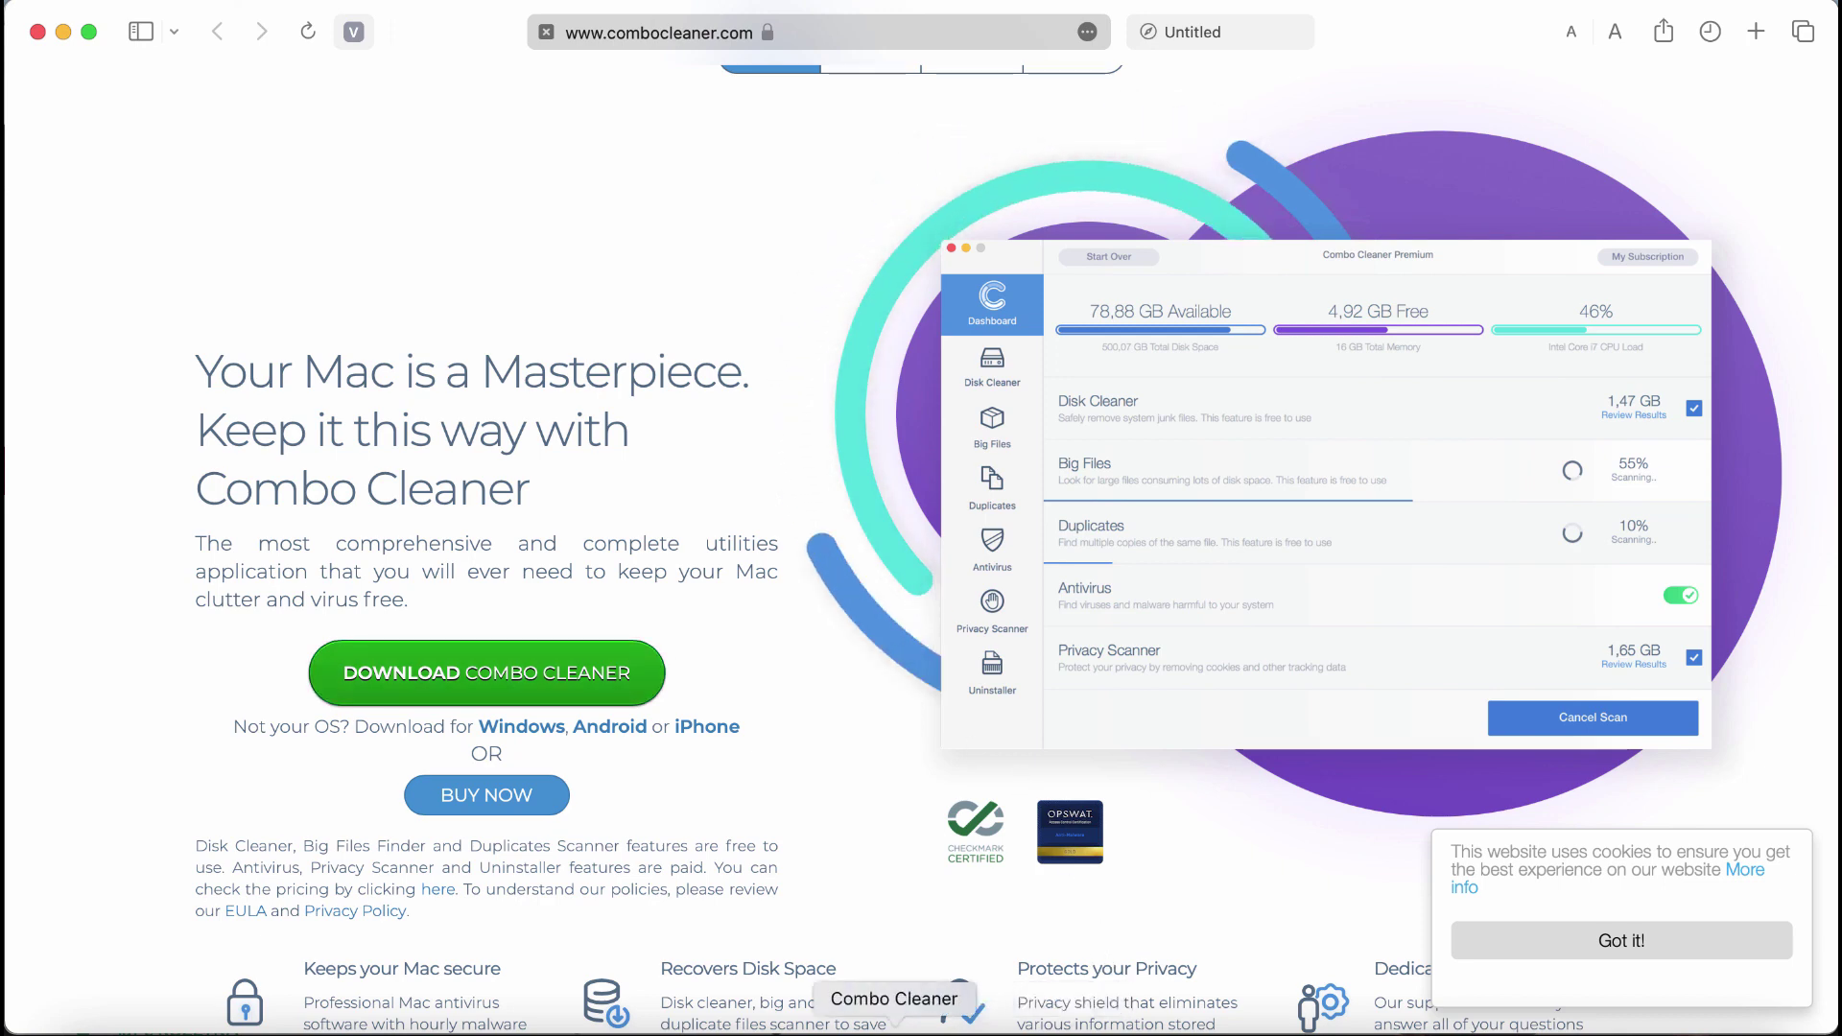
Switch to Combo Cleaner from the Dock to show its dashboard with all five modules enabled.
{"action": "left_click", "coordinate": [904, 1024]}
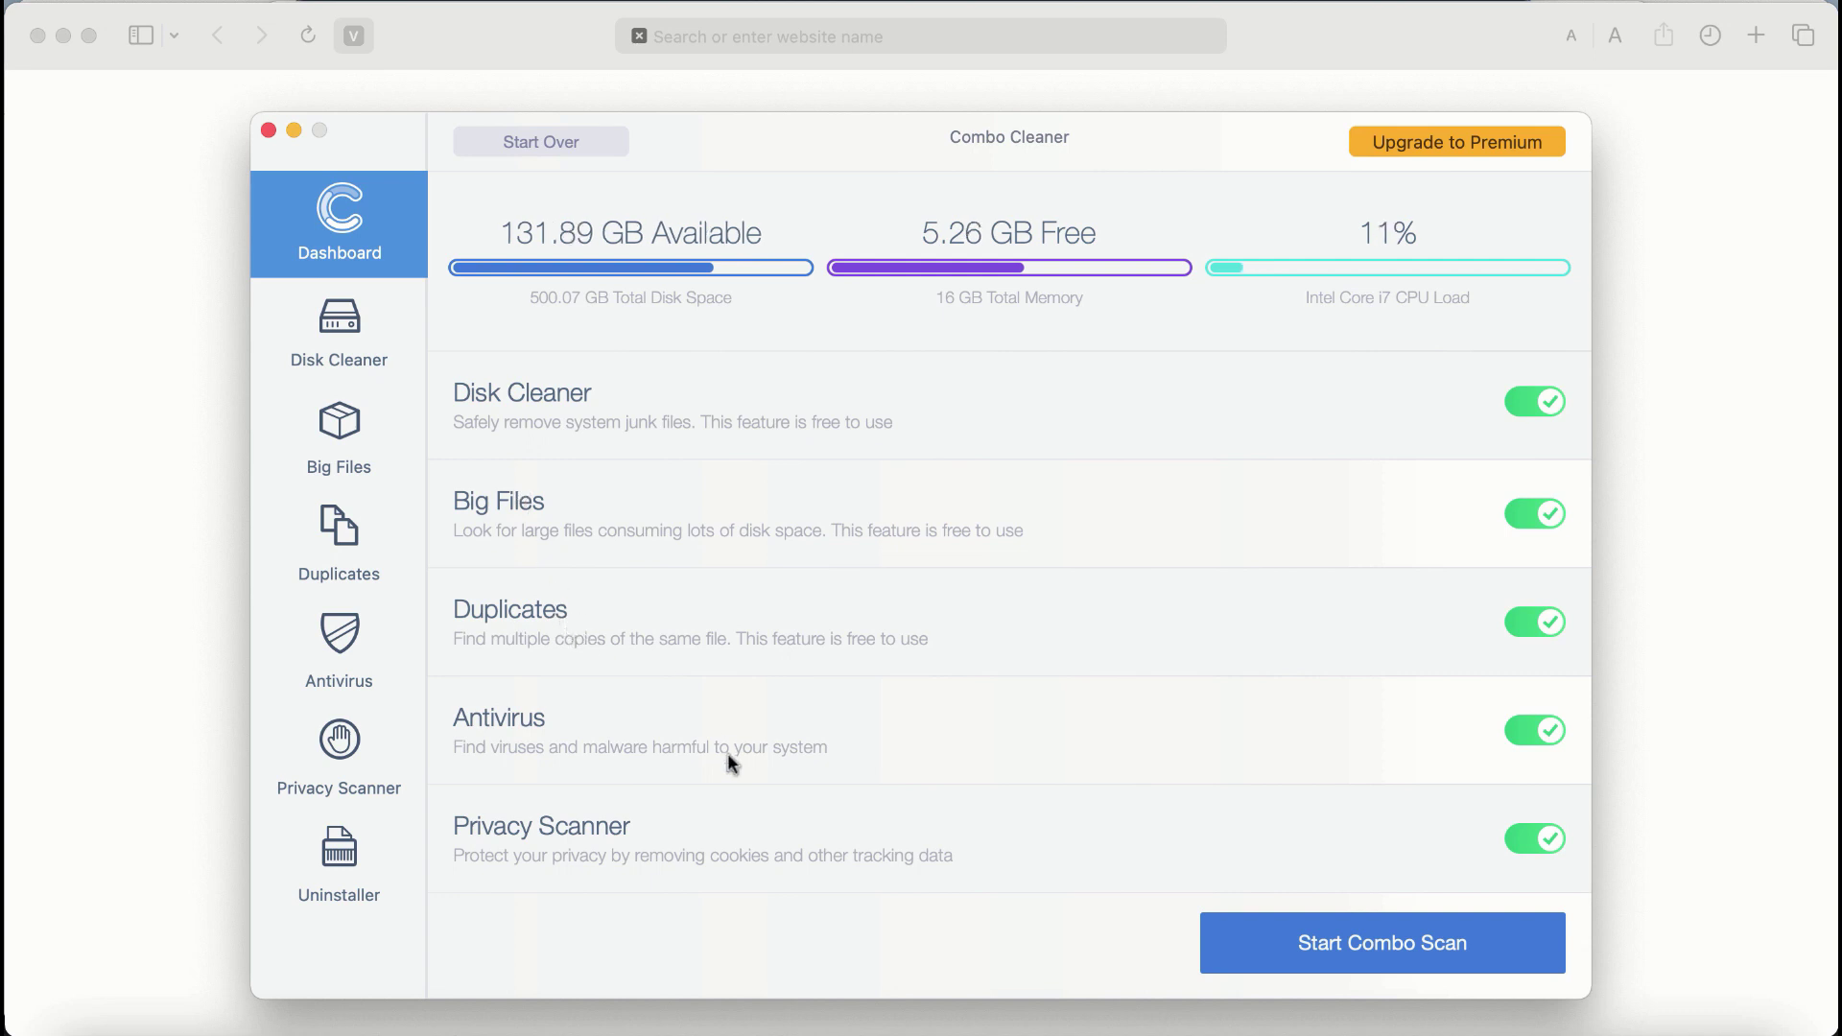
Start the Combo Scan full system scan from the Dashboard.
{"action": "left_click", "coordinate": [1316, 957]}
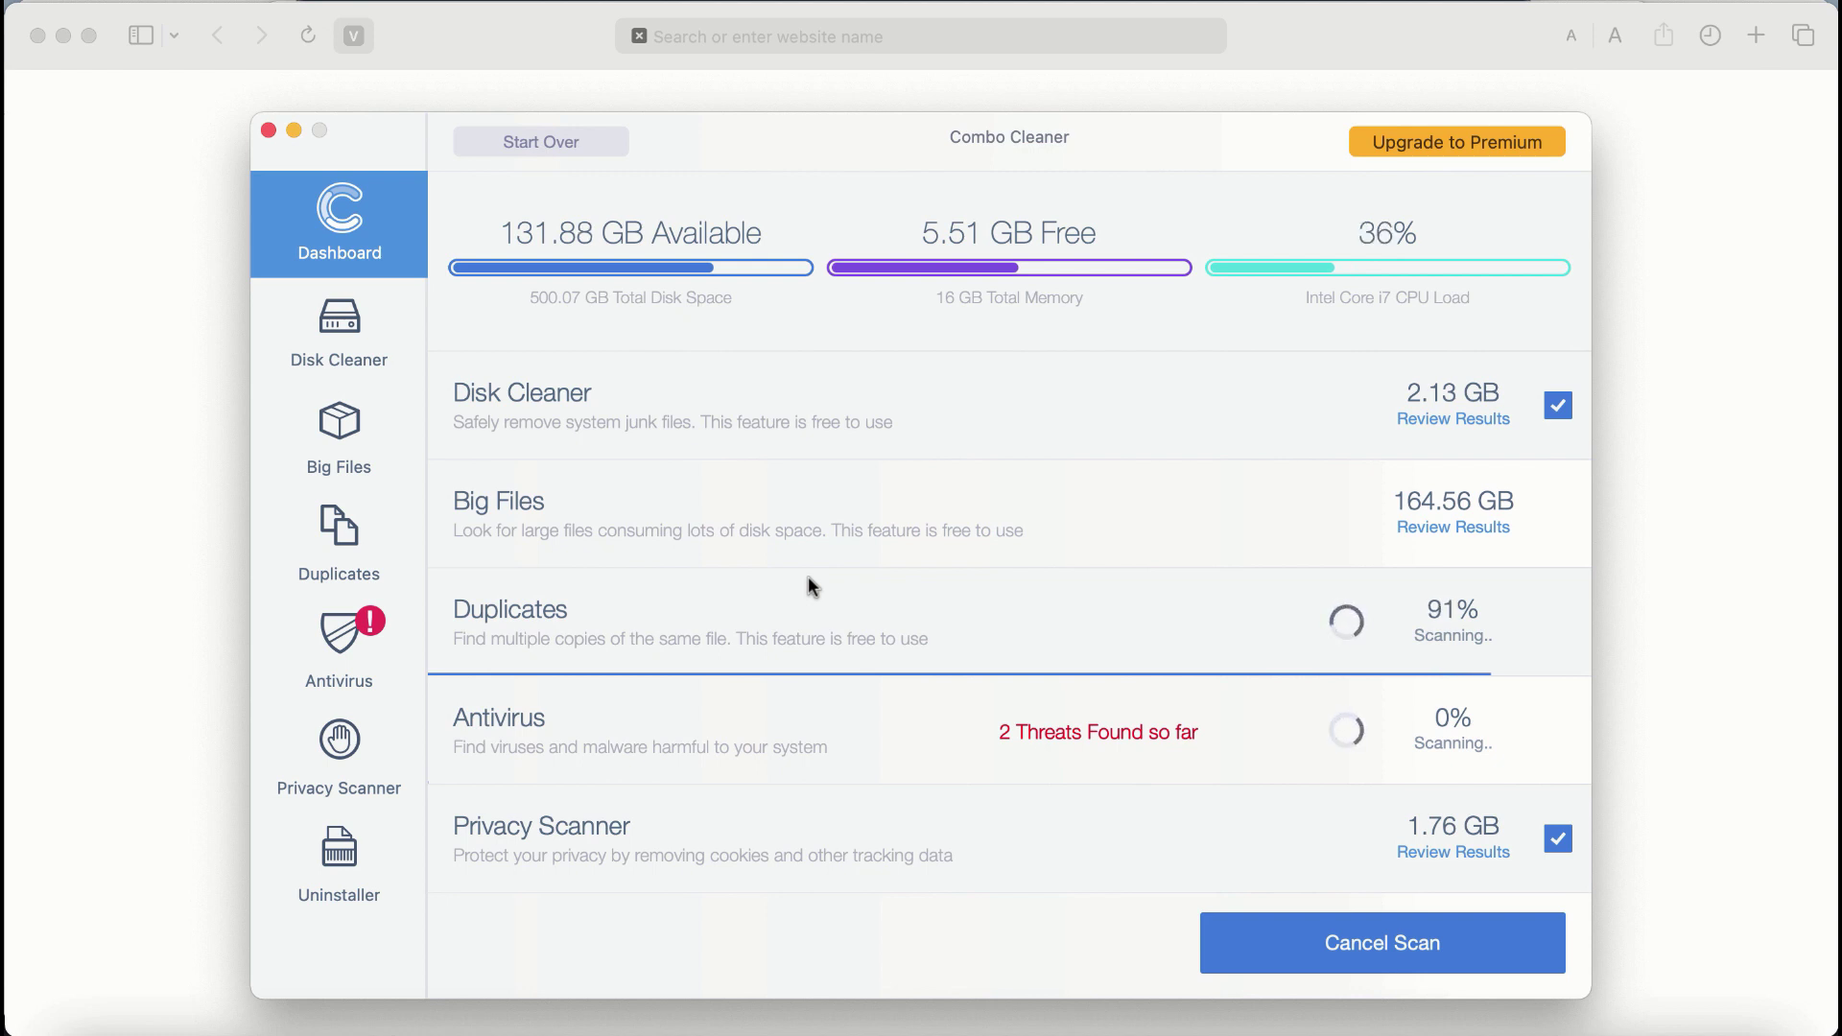
{"action": "left_click", "coordinate": [1446, 144]}
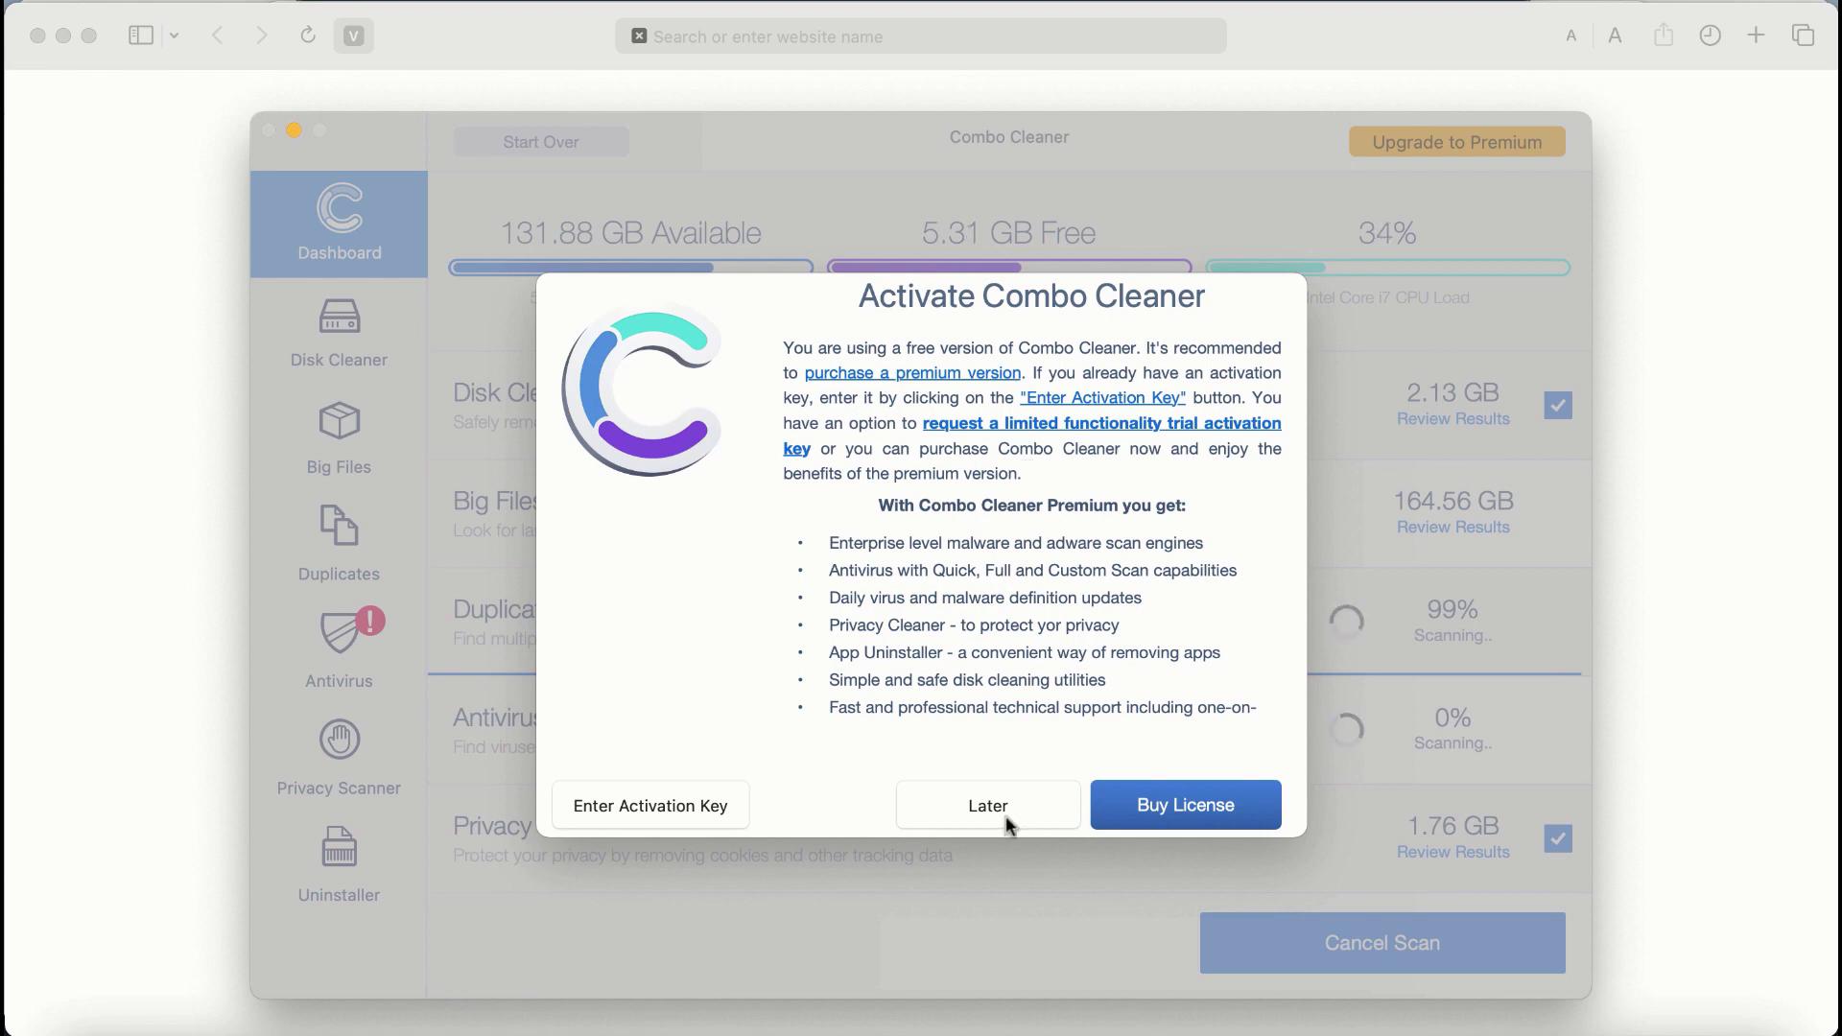
{"action": "left_click", "coordinate": [1006, 816]}
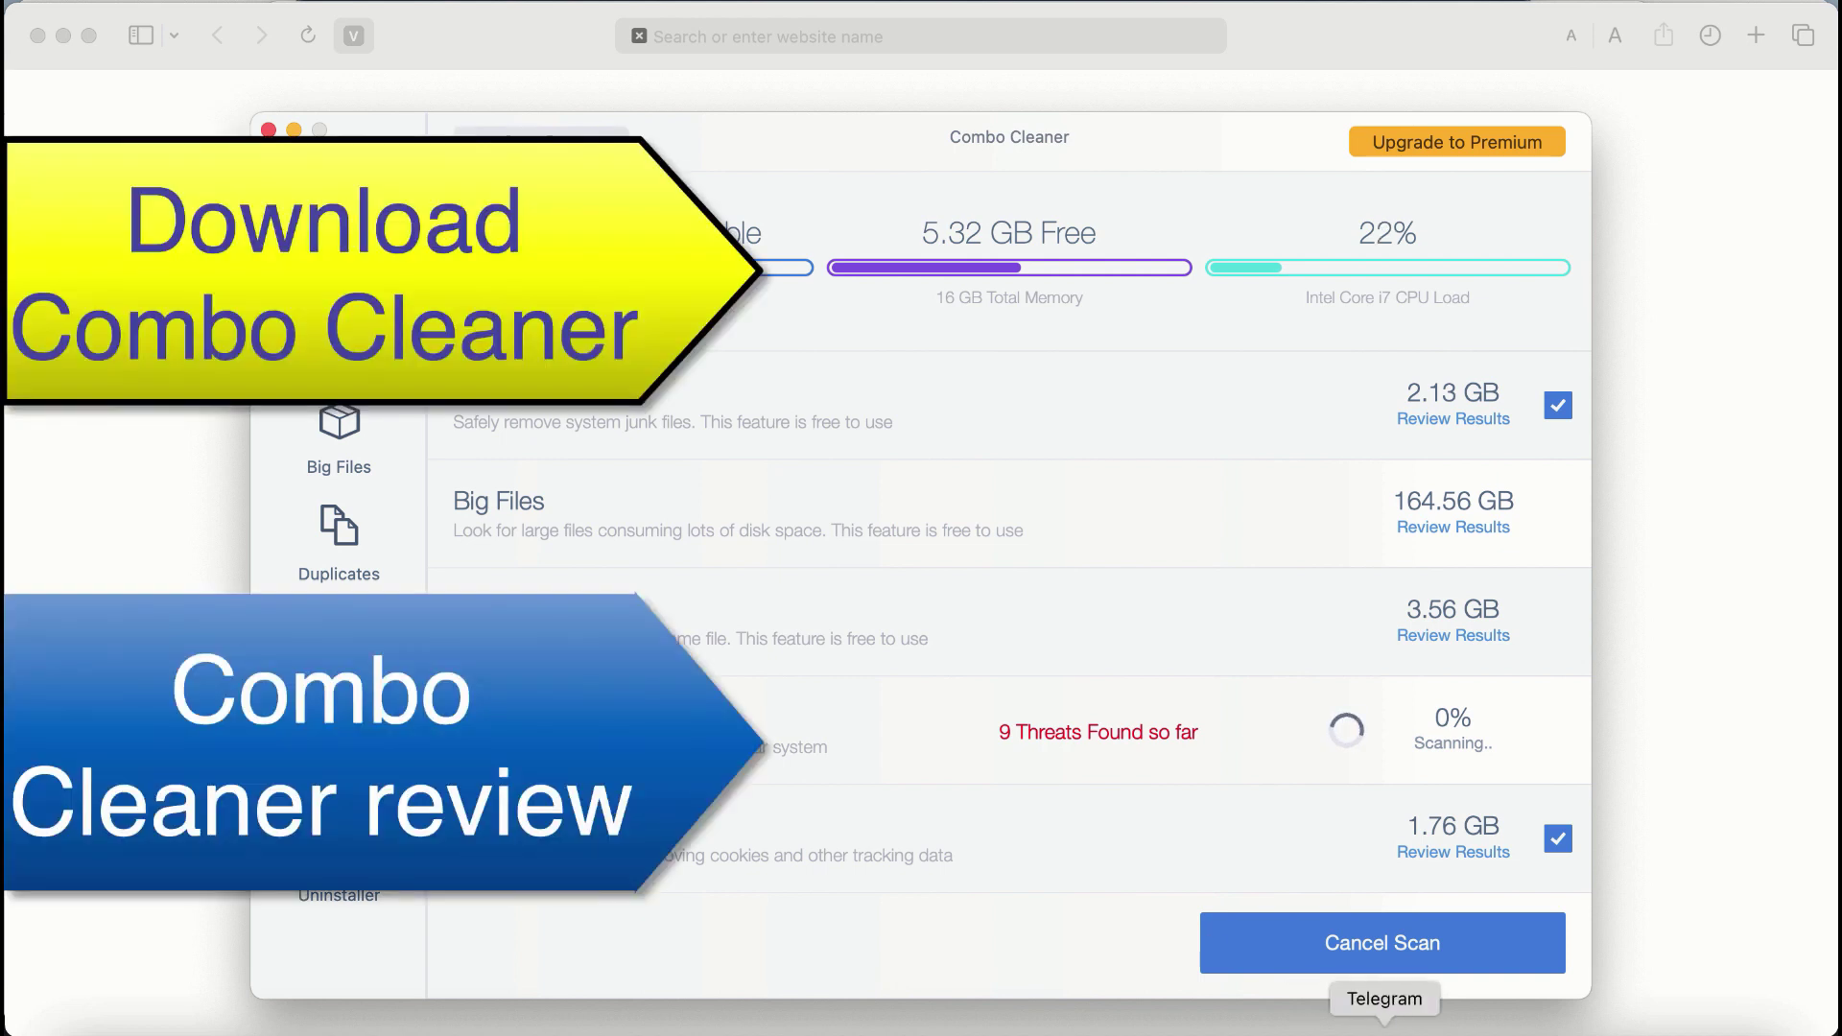
Cancel the running scan to view the Antivirus results listing 9 infected files.
{"action": "left_click", "coordinate": [1367, 945]}
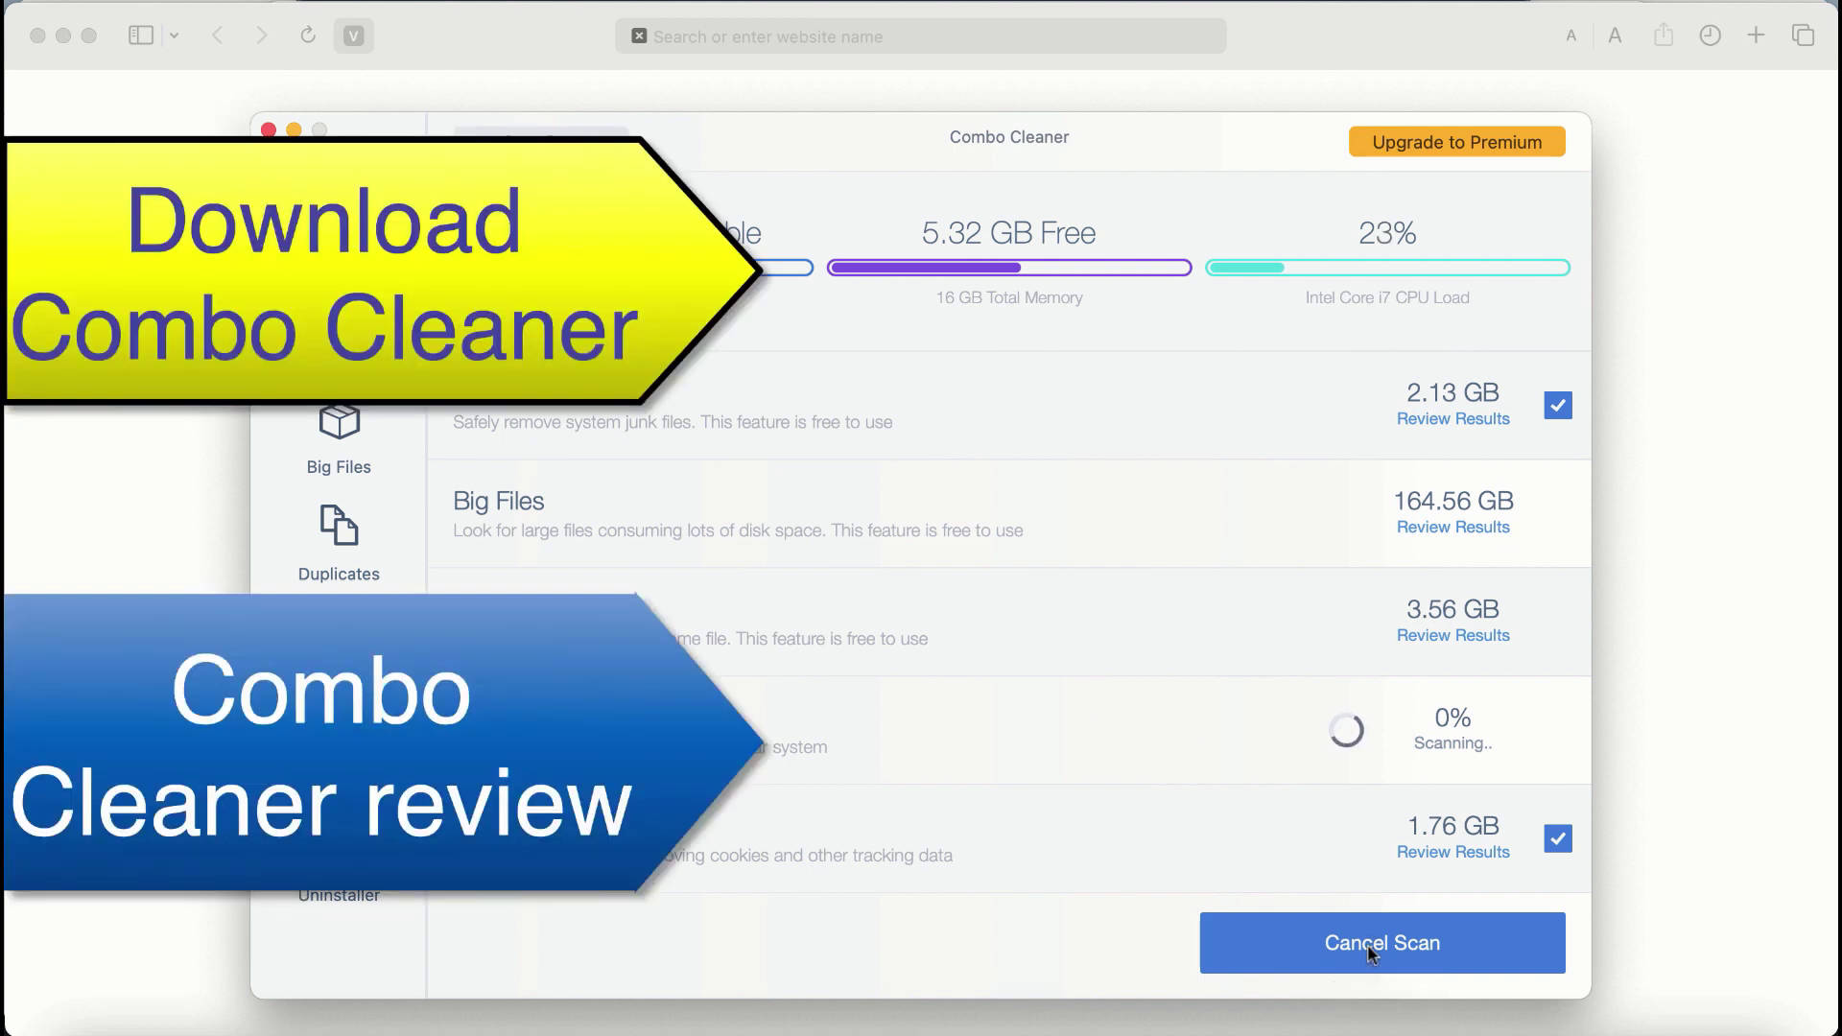